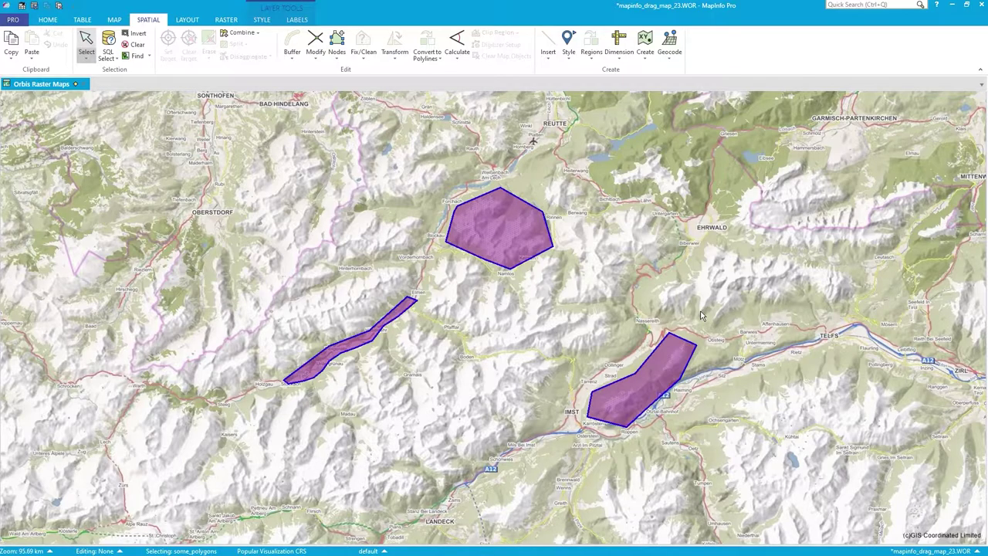
- Bring up the MAP ribbon commands for the Alps polygon map
click(115, 20)
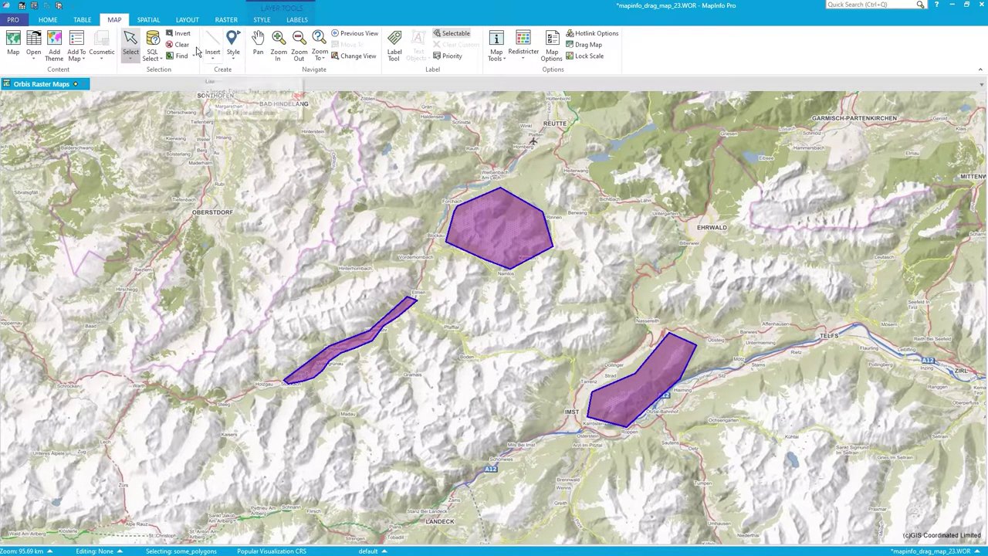
- Inspect the hexagon polygon with the Info tool, step through records 2 and 1 (MyArea 0), then close the panel
click(496, 43)
click(543, 210)
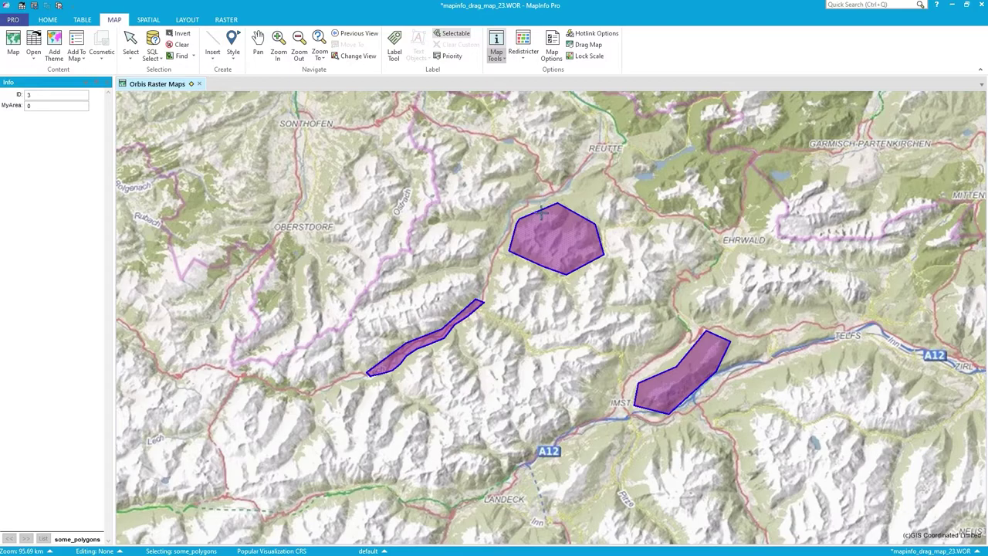
double_click(41, 97)
text(2)
click(417, 340)
click(106, 85)
- Start a fresh, cleared SQL Select query drawing from the some_polygons table
click(152, 57)
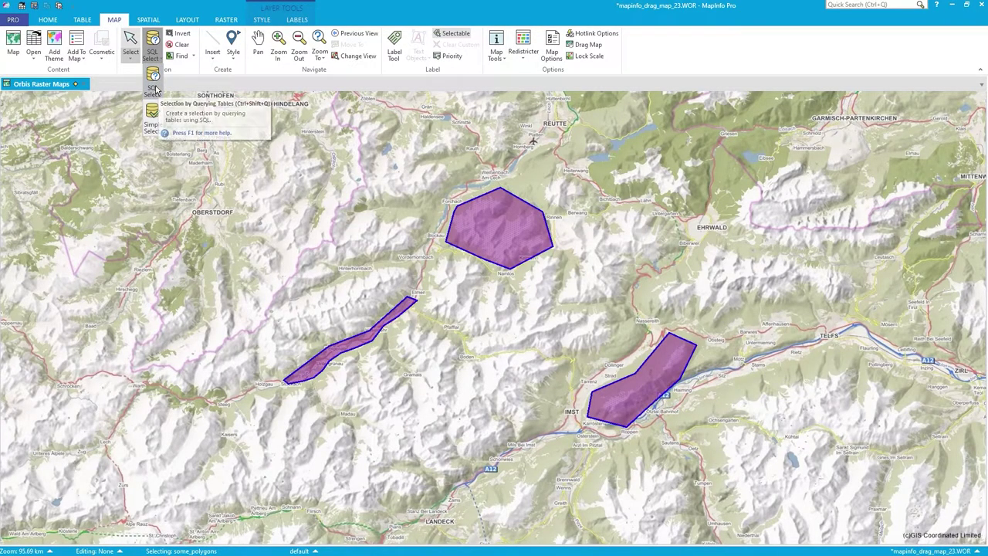
click(153, 88)
click(494, 350)
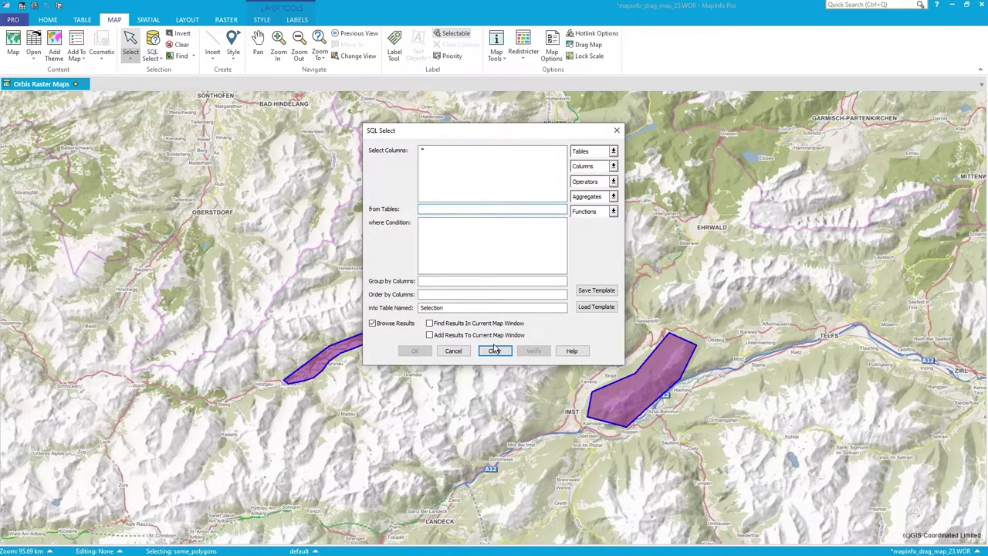
click(607, 151)
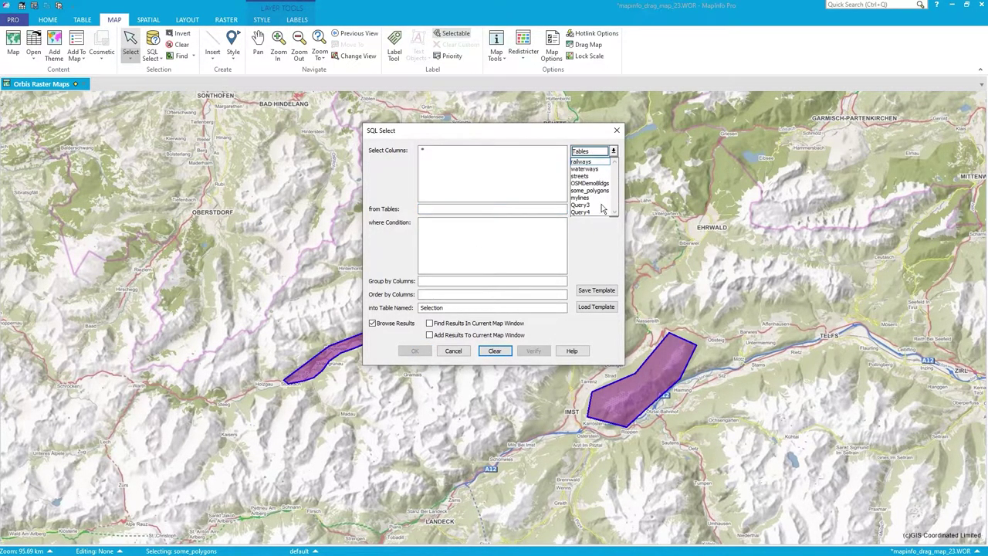
click(591, 191)
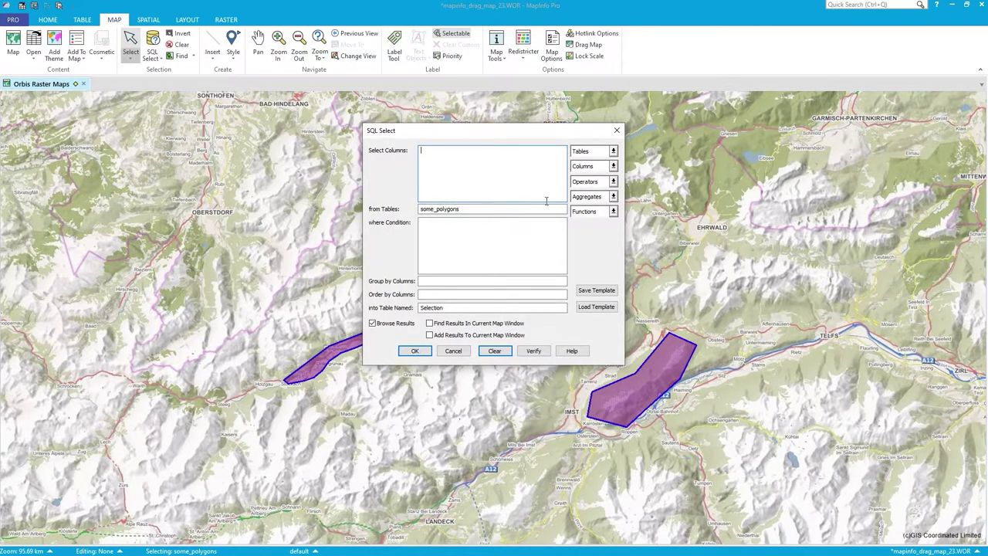
- Add Area(obj, "sq km") as the selected column from the Functions list
click(601, 212)
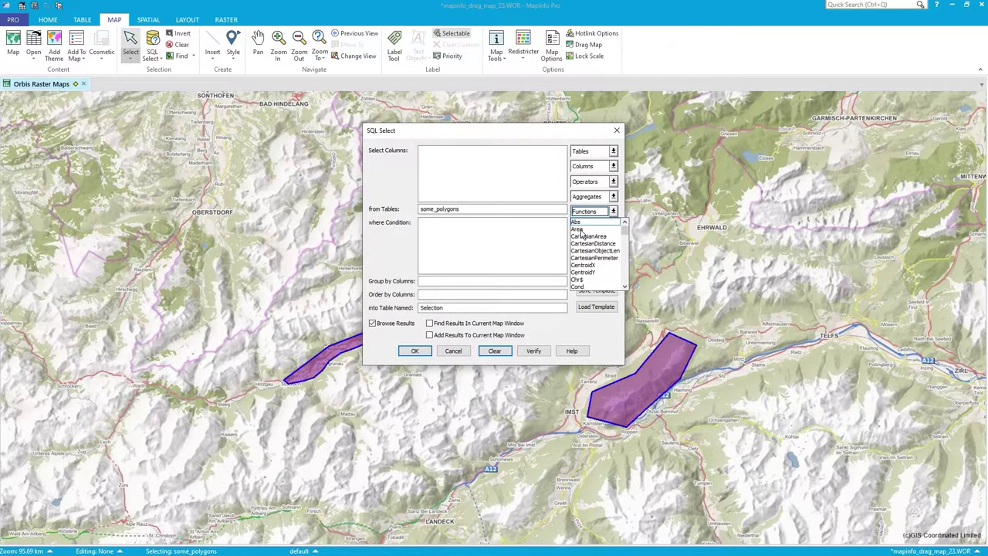
click(582, 233)
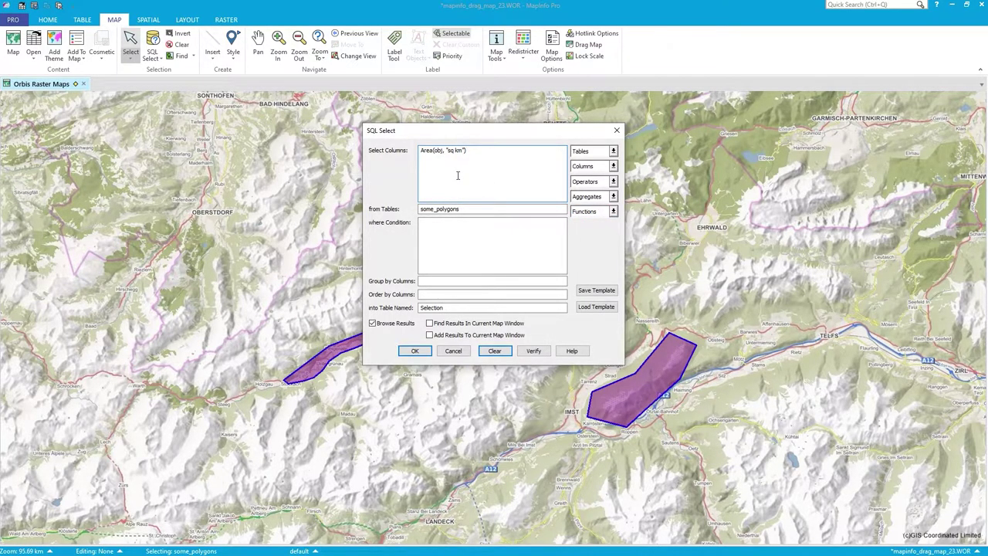
click(613, 211)
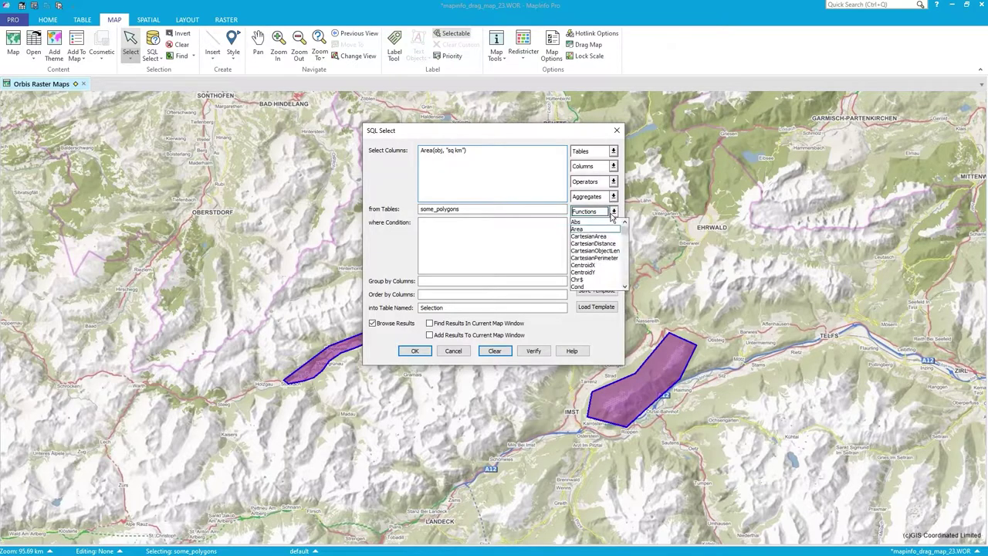
scroll(625, 240, down, 2)
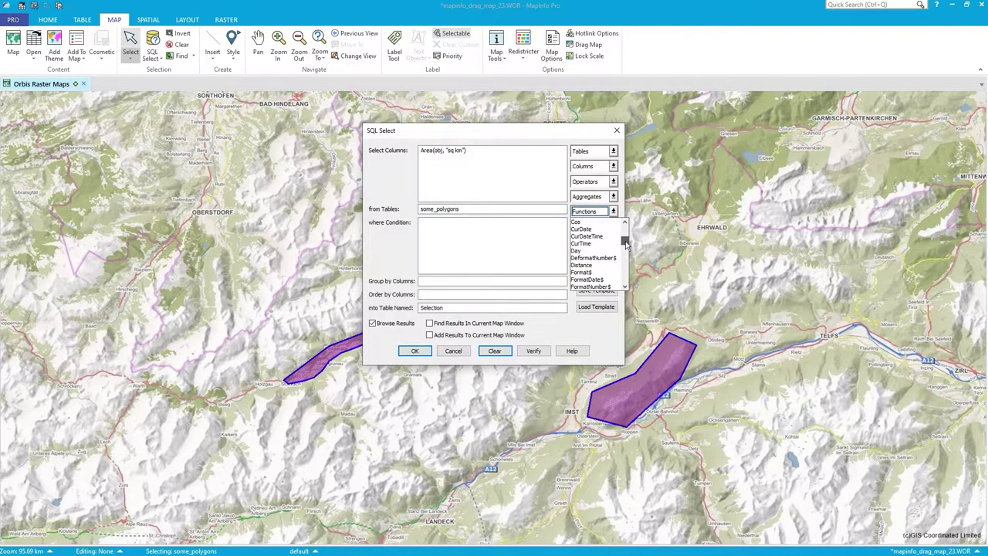
drag(623, 240, 623, 272)
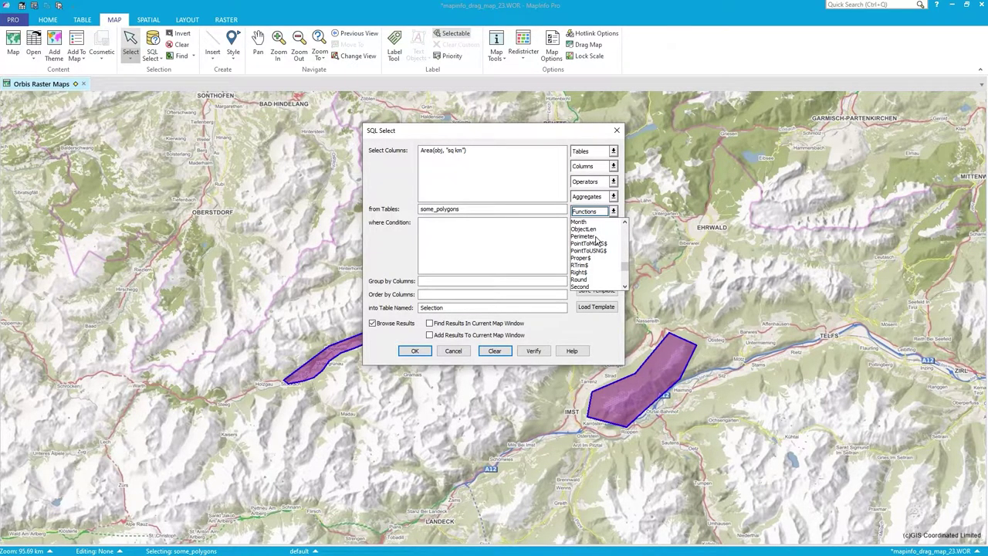
drag(624, 266, 626, 224)
click(491, 153)
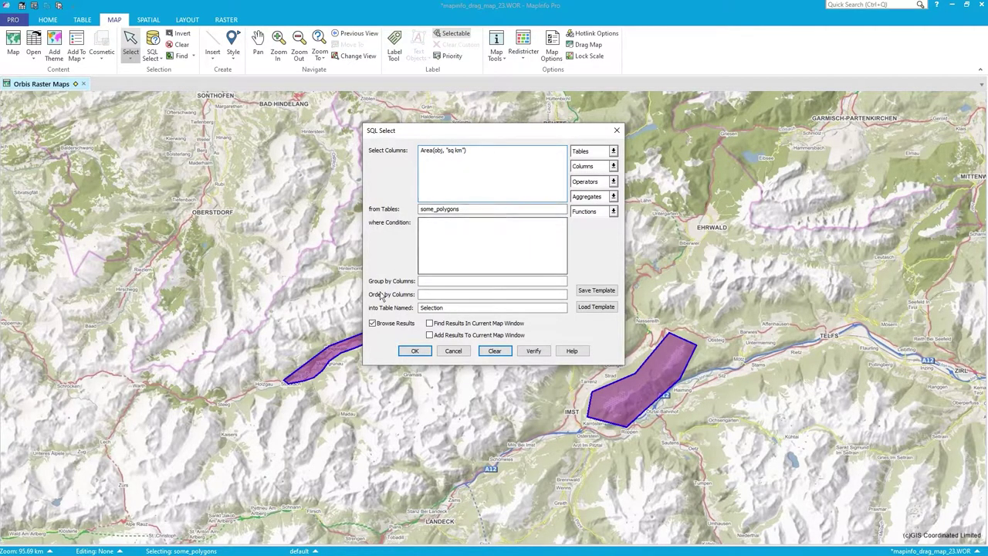
- Insert the ID column ahead of the Area expression in the query
click(422, 150)
click(614, 166)
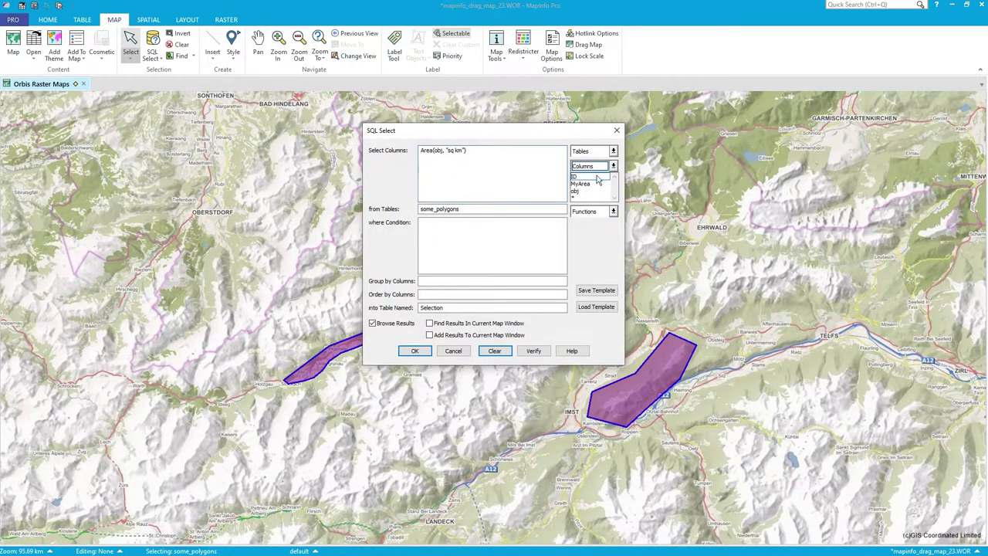
click(595, 181)
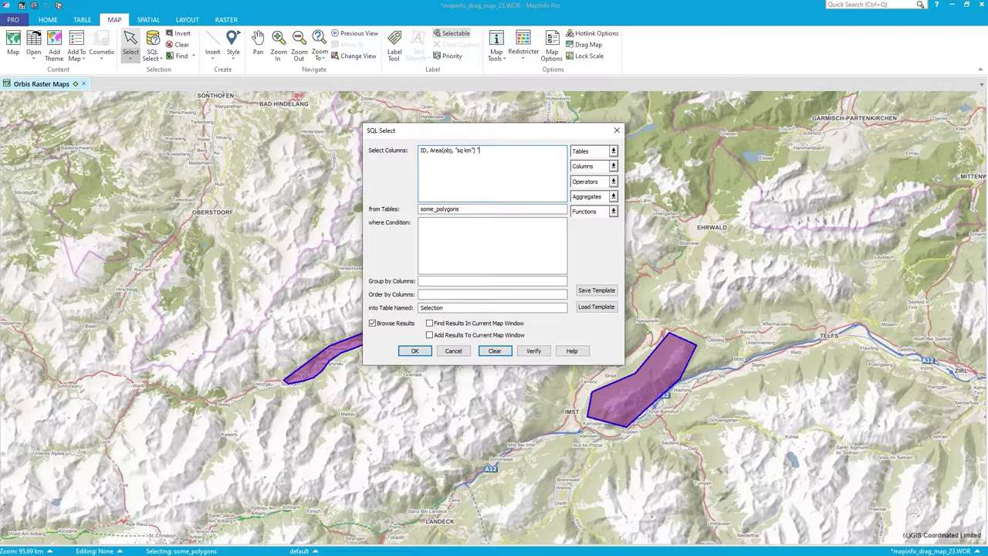
- Alias the area as MySQLCalcArea, run the query (14.7121, 53.1551, 41.1724), and close the results
text(SQLCalcArea)
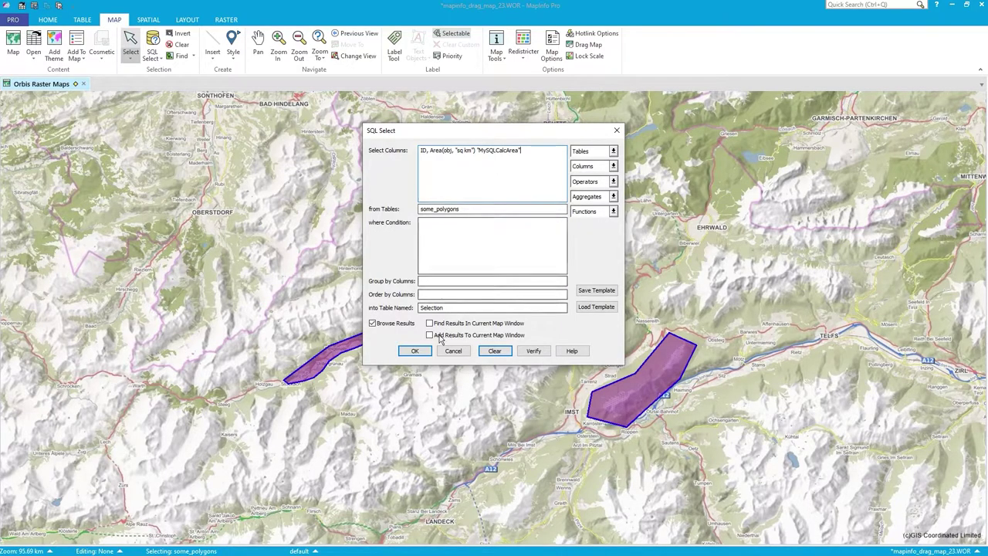
click(415, 351)
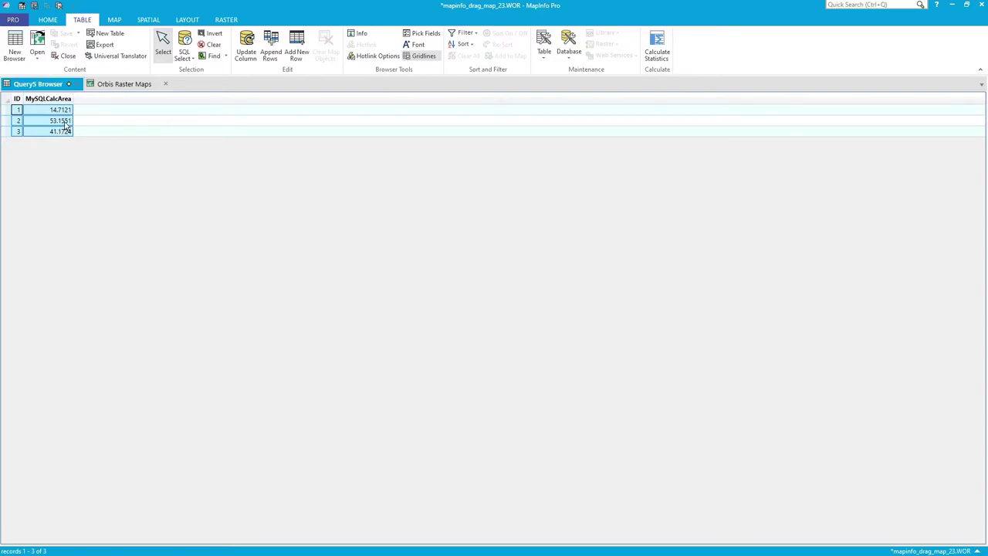
click(77, 84)
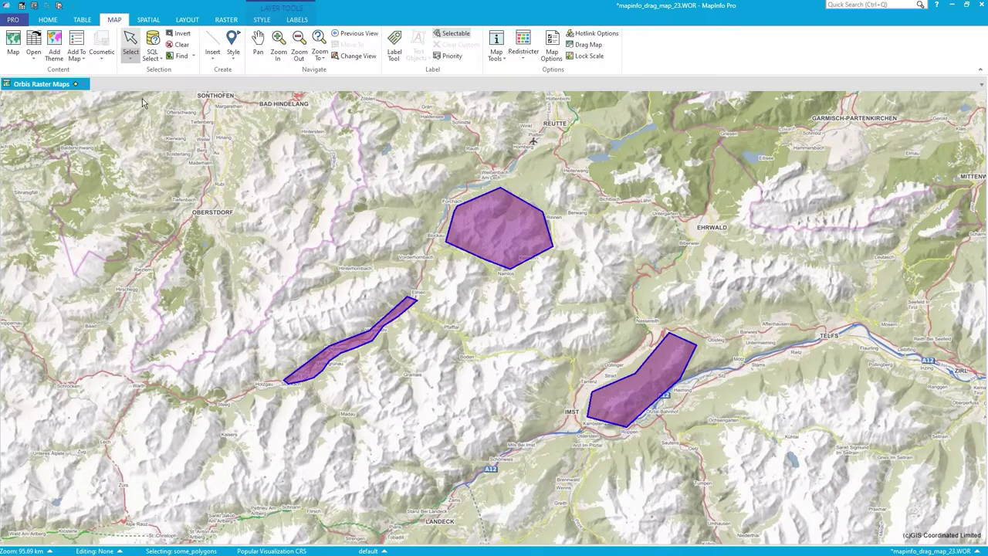
click(82, 19)
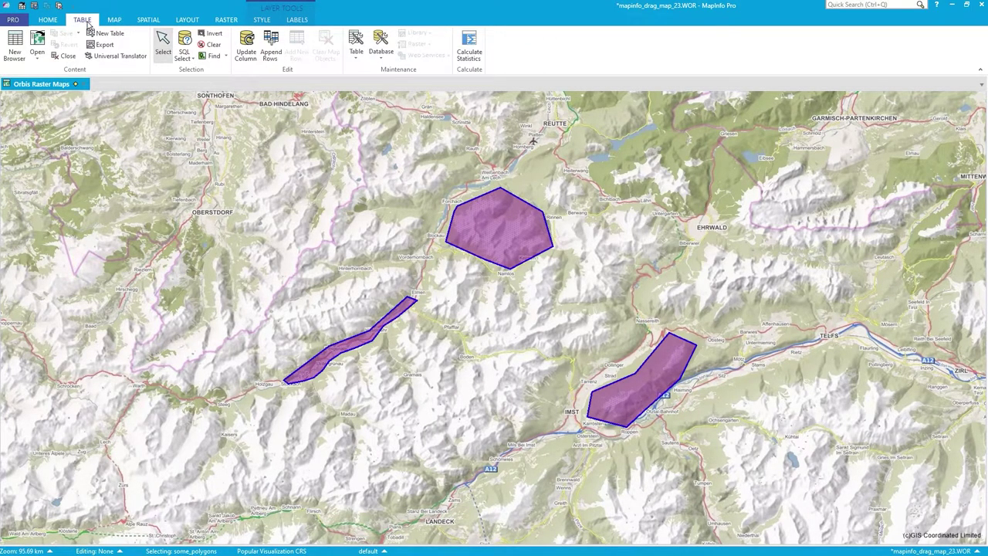
click(356, 47)
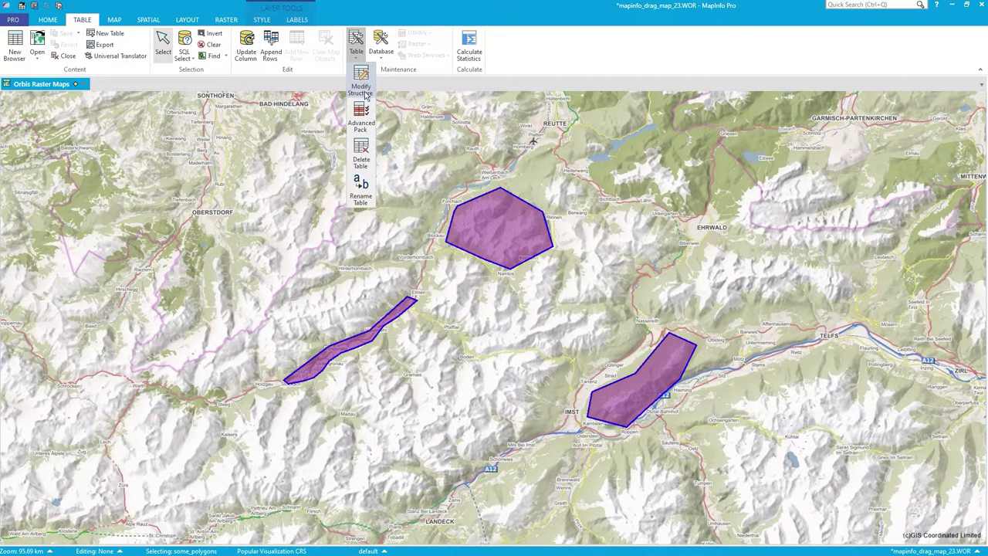
click(363, 86)
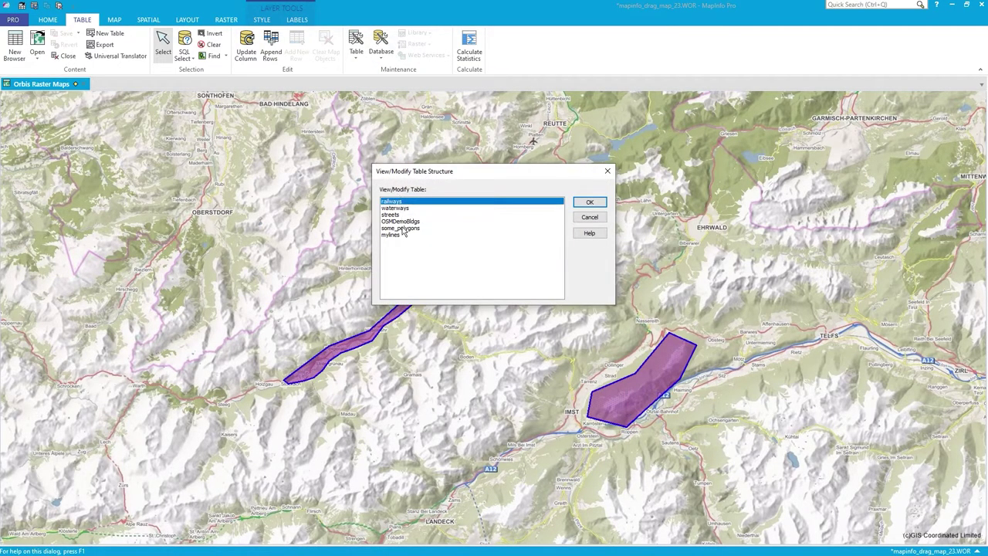
click(503, 229)
click(580, 205)
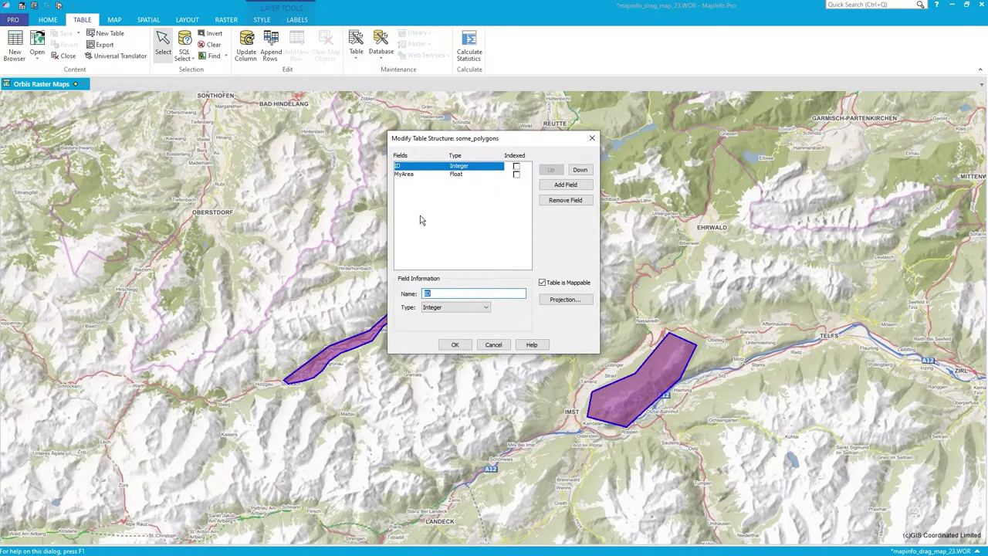
click(405, 175)
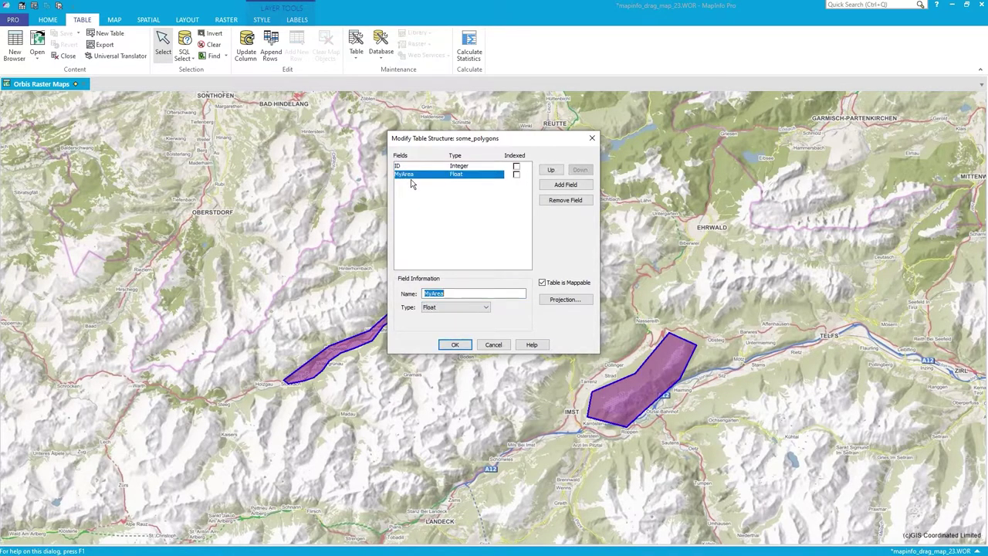
click(455, 344)
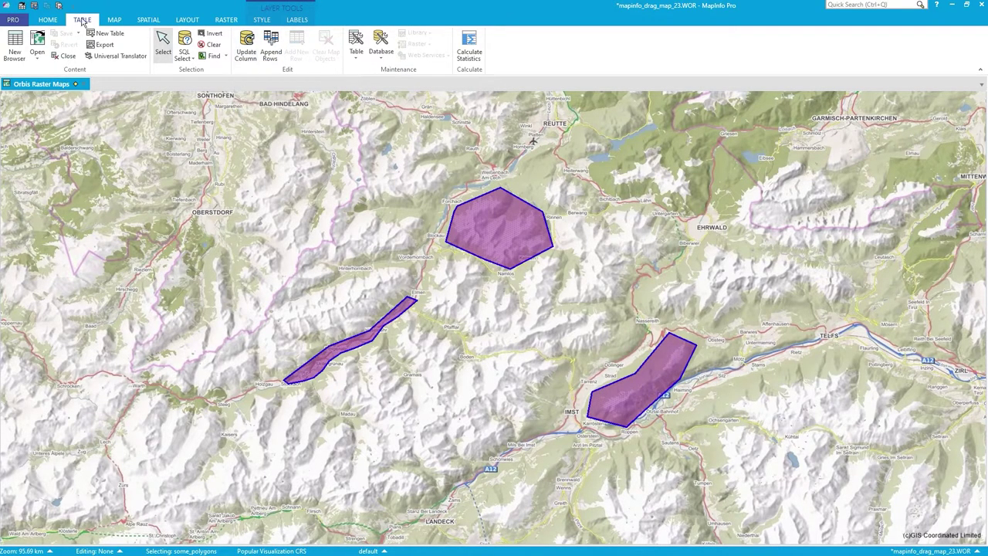
- Set Update Column to fill MyArea with values taken from the some_polygons table
click(246, 48)
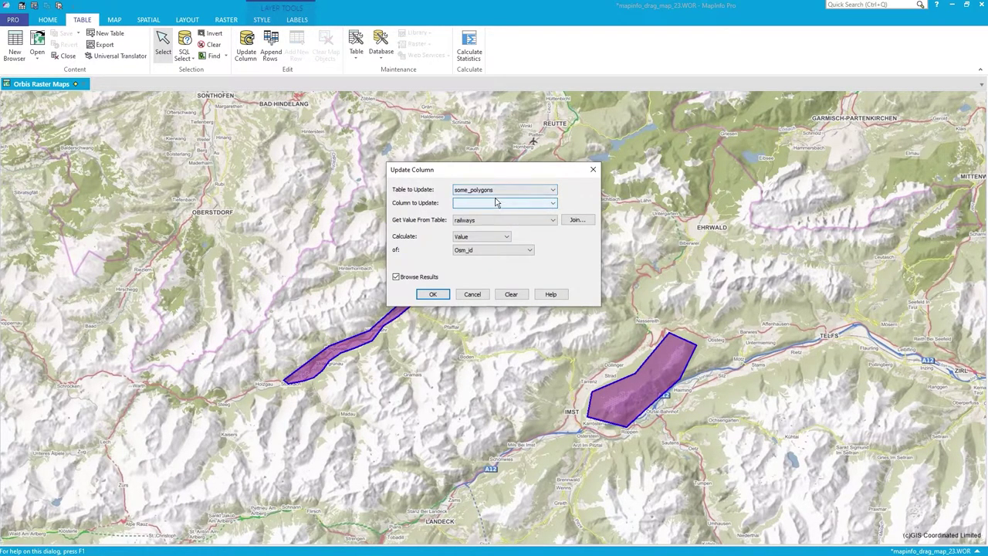
click(493, 204)
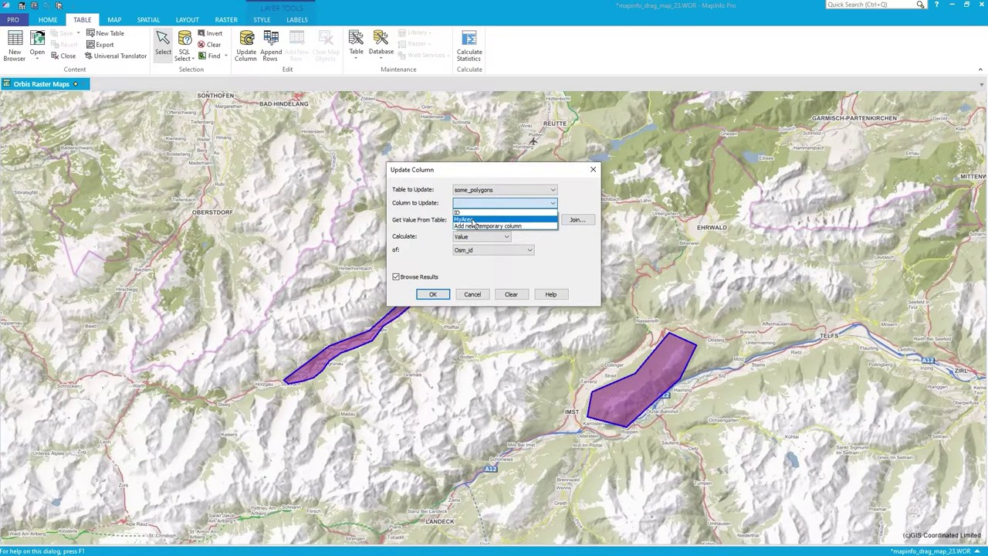
click(473, 220)
click(473, 222)
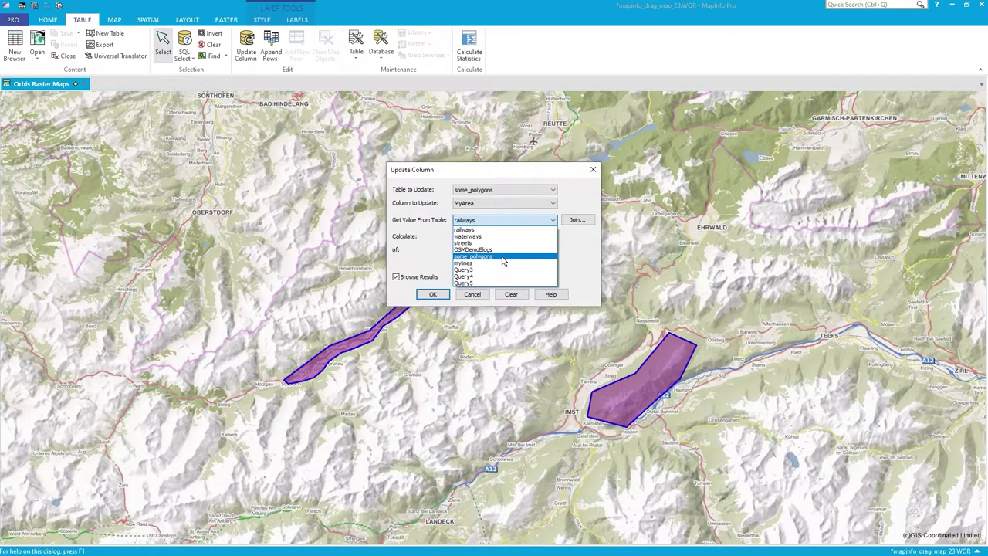
click(503, 258)
- Replace the value expression with Area(obj, "sq km") built through Assist
click(503, 236)
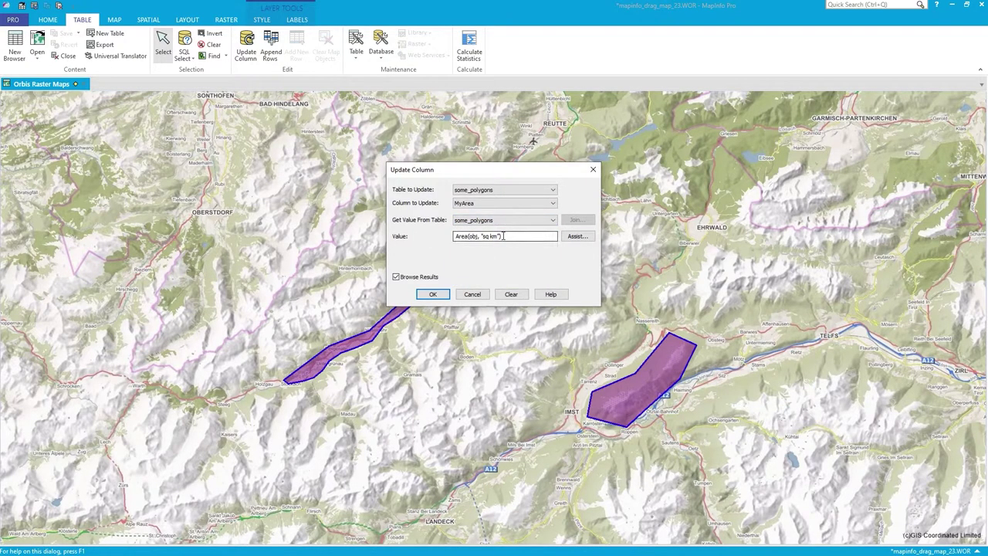
drag(519, 237, 431, 239)
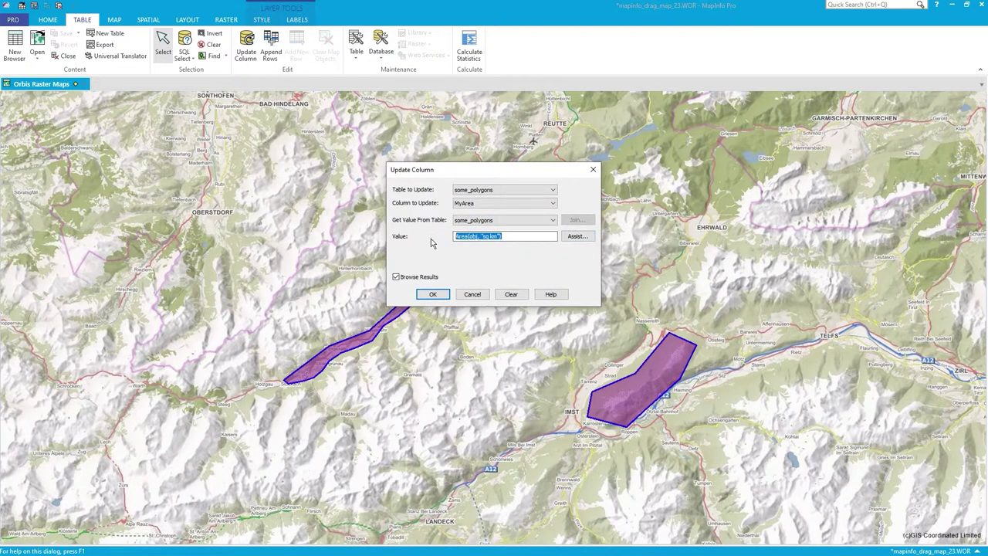
key(Delete)
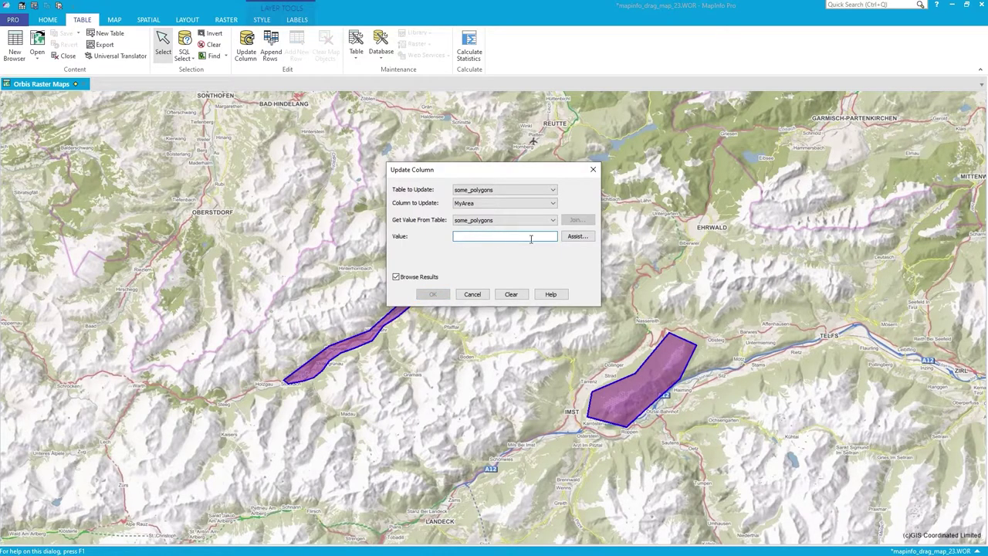
click(571, 238)
click(600, 223)
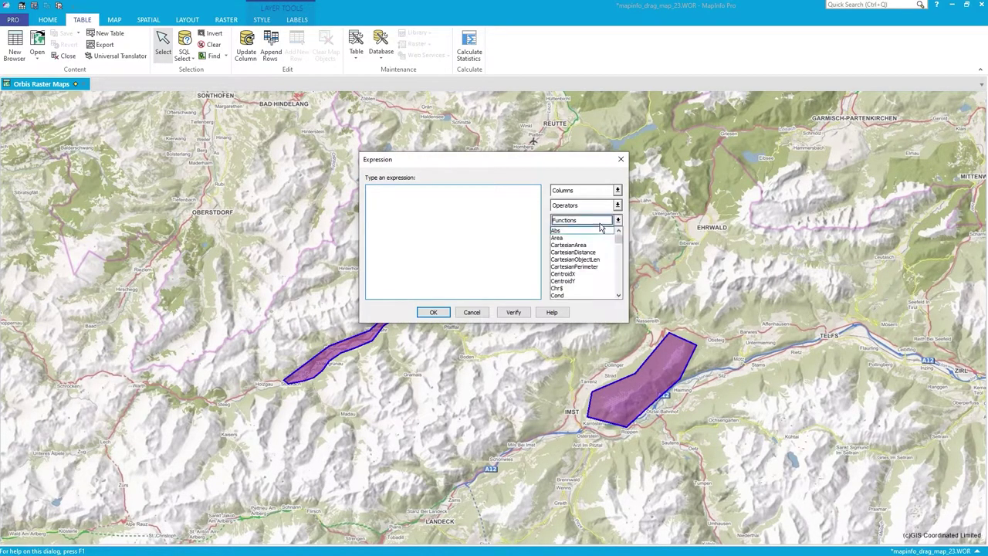
scroll(618, 244, down, 1)
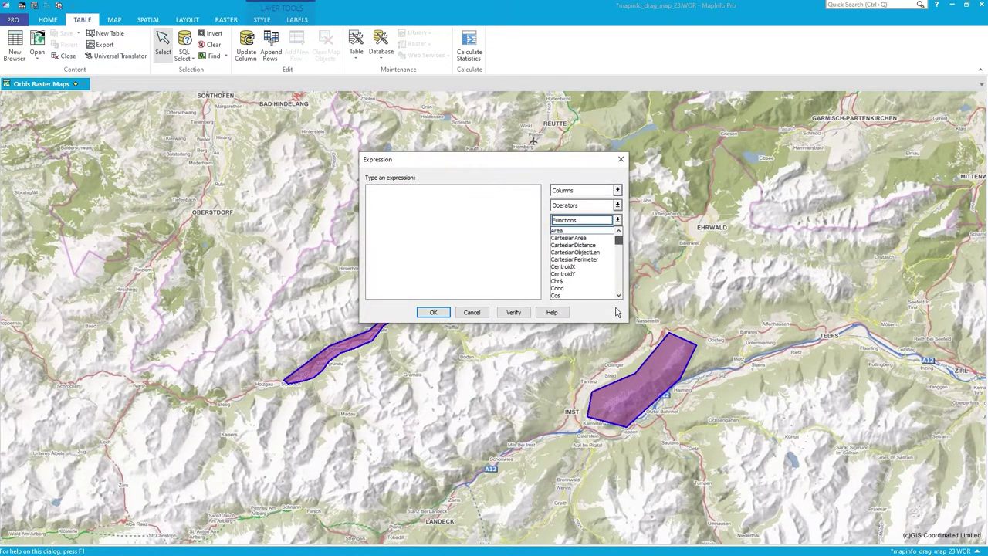
drag(618, 244, 618, 234)
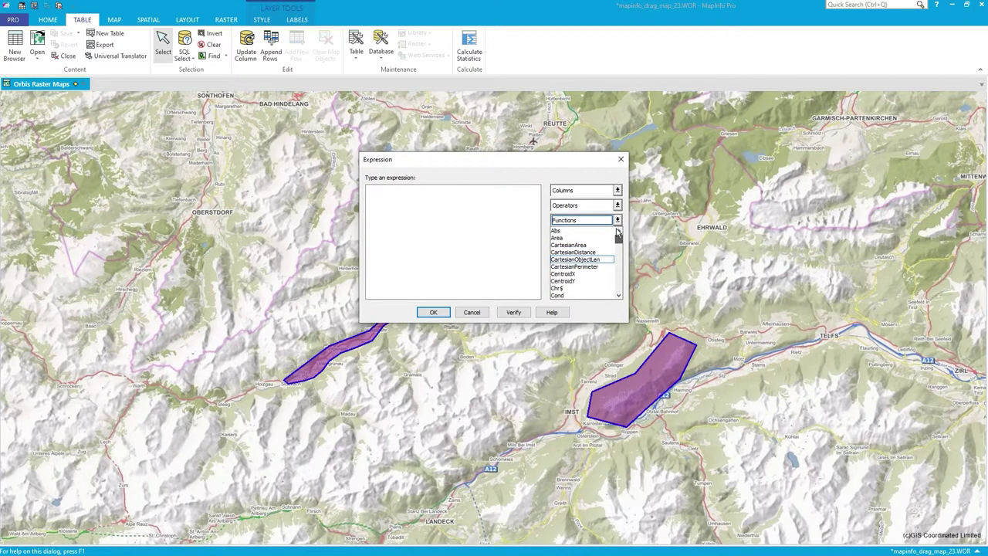
click(559, 238)
click(444, 312)
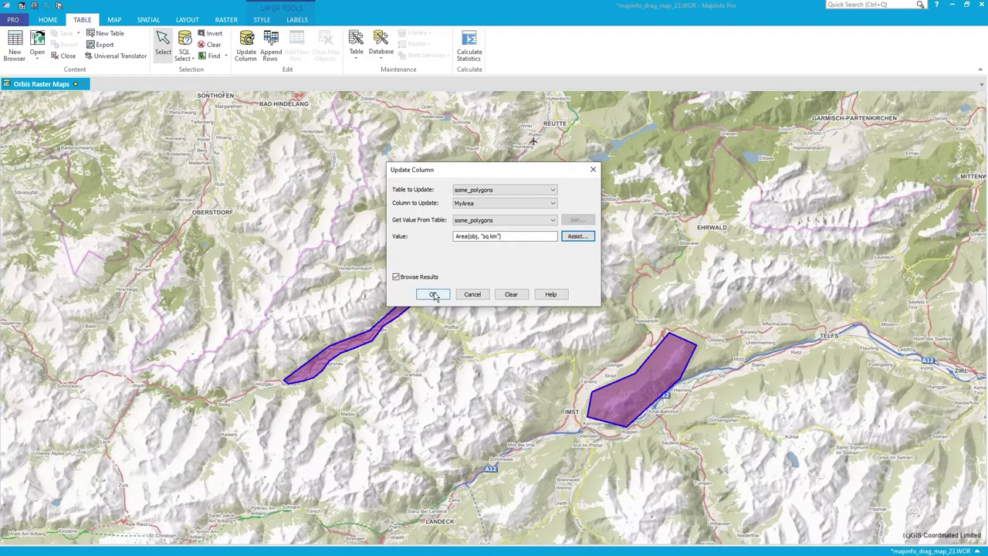
- Apply the update so MyArea holds 14.7121, 53.1551 and 41.1724, then save some_polygons and close its browser
click(433, 294)
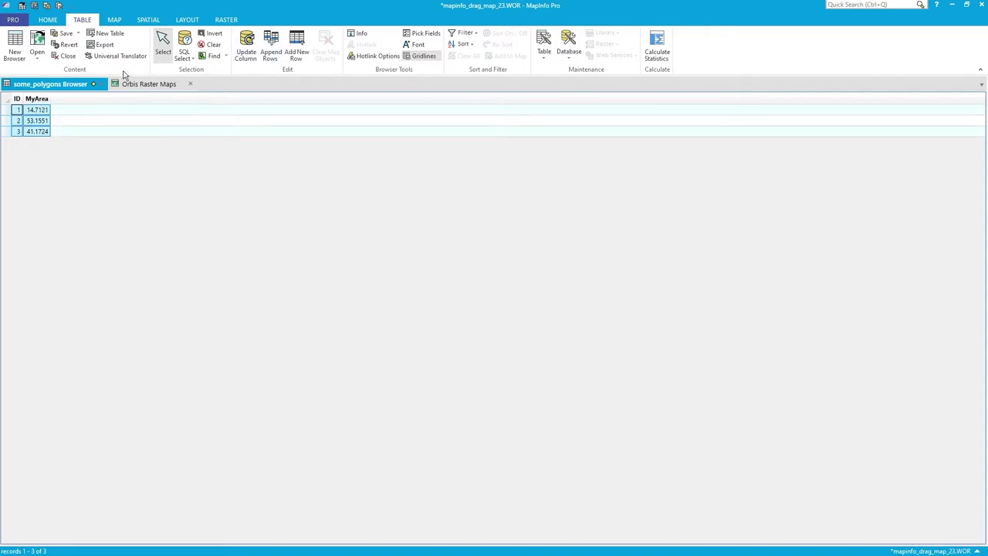
click(48, 19)
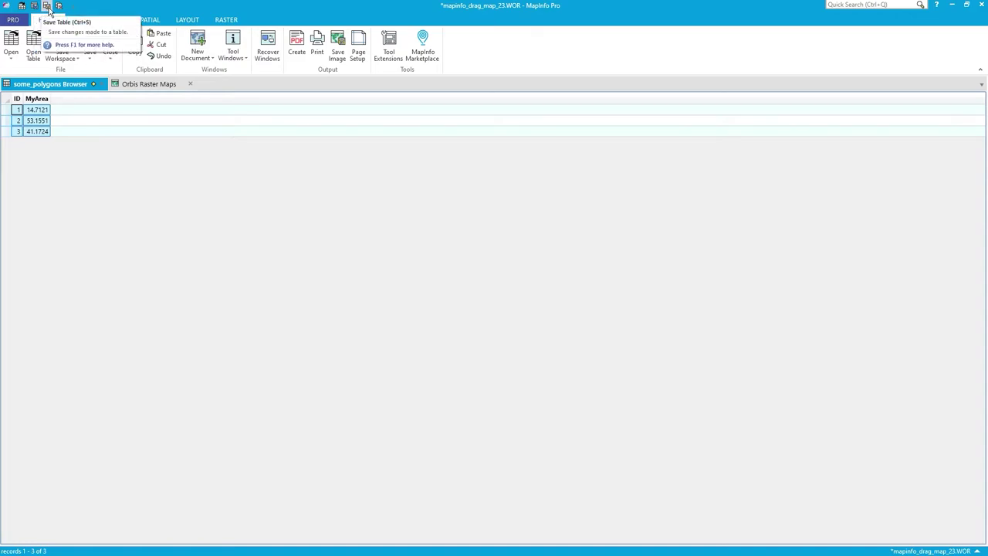
click(46, 6)
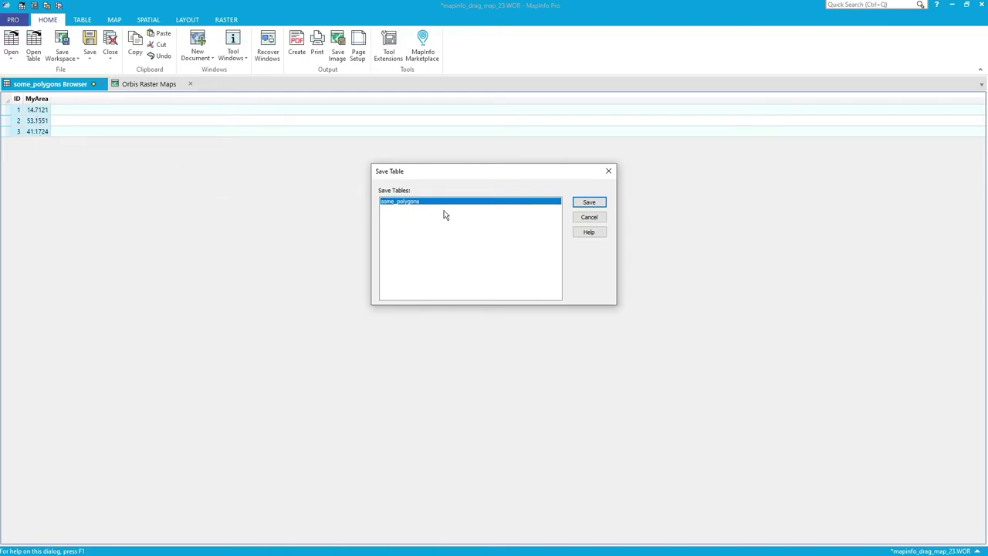
click(590, 202)
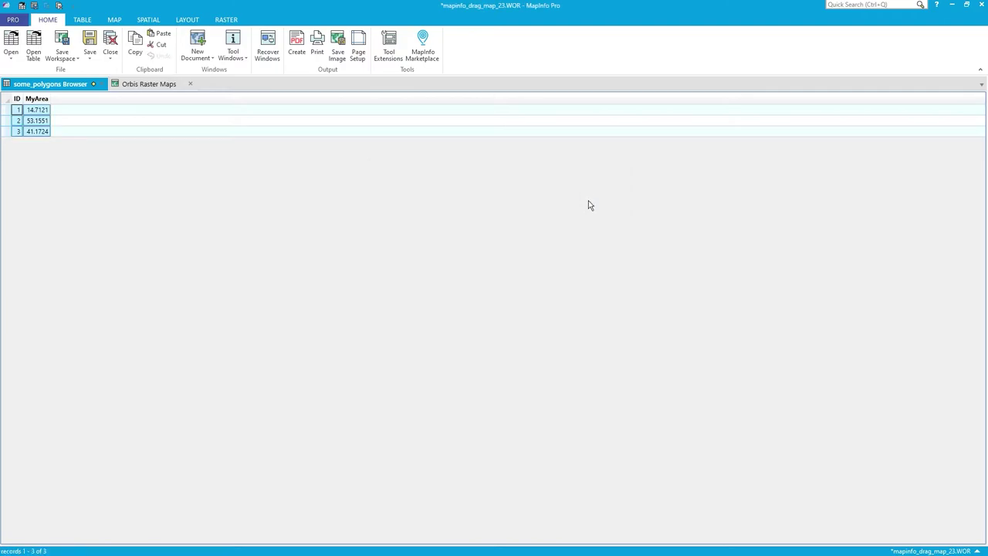
click(101, 83)
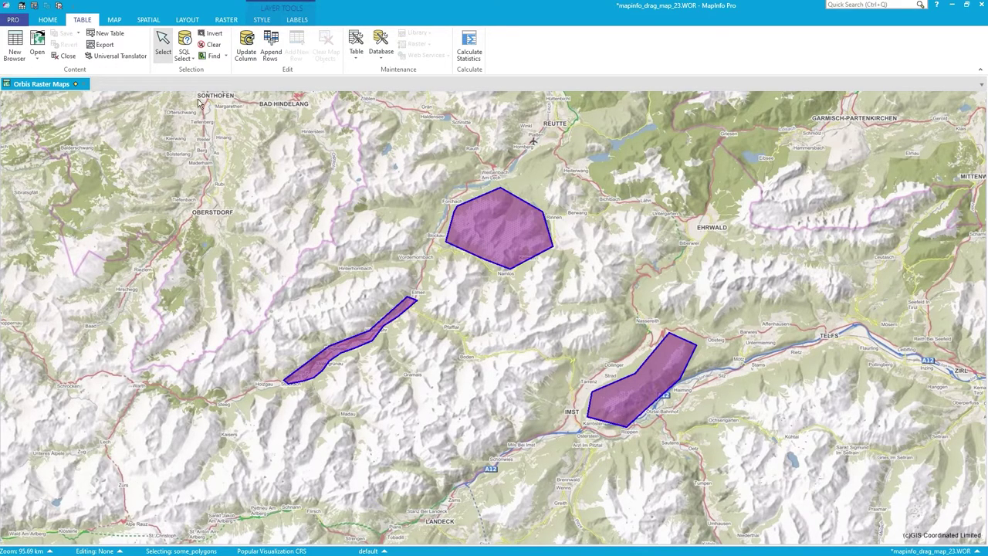
- Check each polygon with the Info tool, ending on record 1 showing MyArea 14.712115649835
click(115, 20)
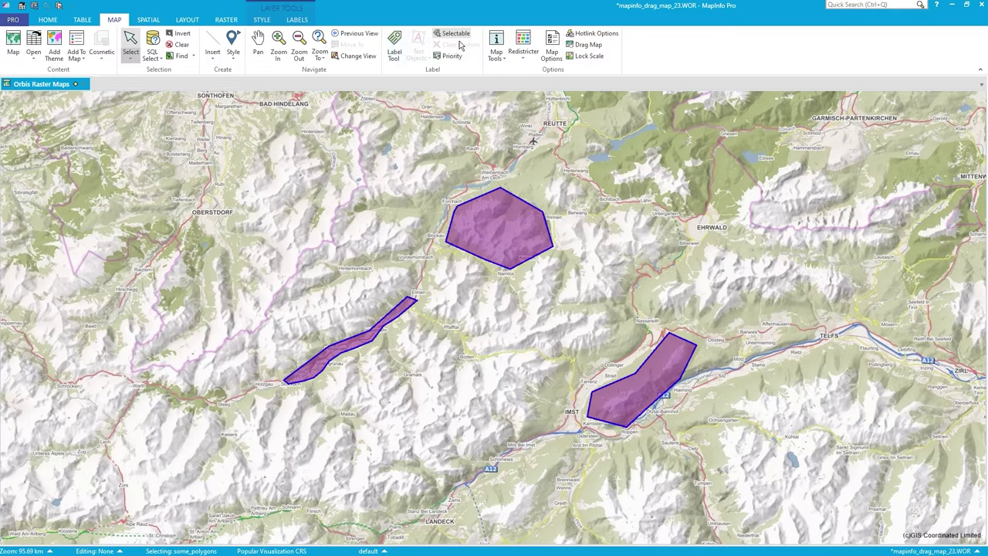
click(501, 54)
click(464, 312)
click(688, 369)
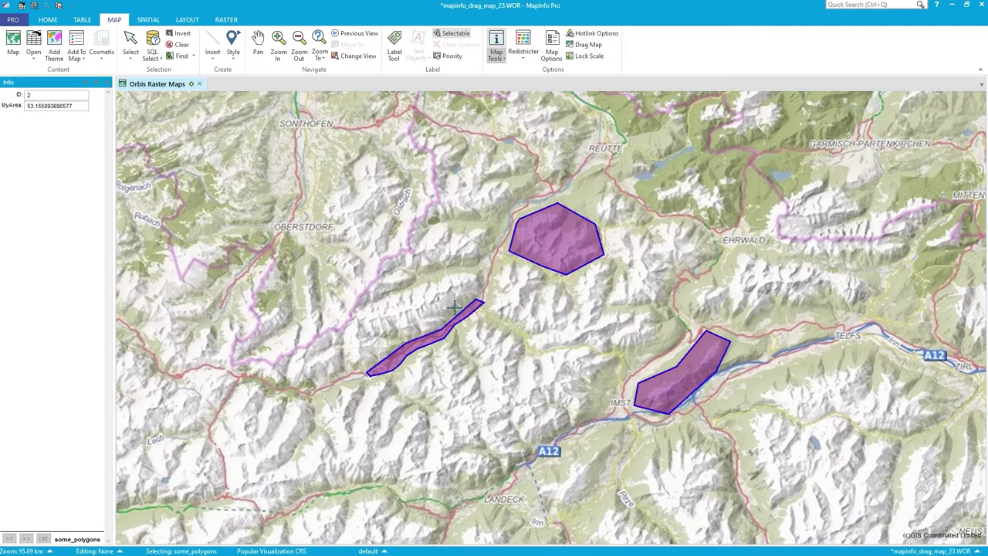
click(467, 313)
click(467, 313)
- Wrap the SQL Select column as sum(Area(obj, "sq km")) "MySQLCalcArea" and run it for a 109.04 total
click(152, 54)
click(154, 87)
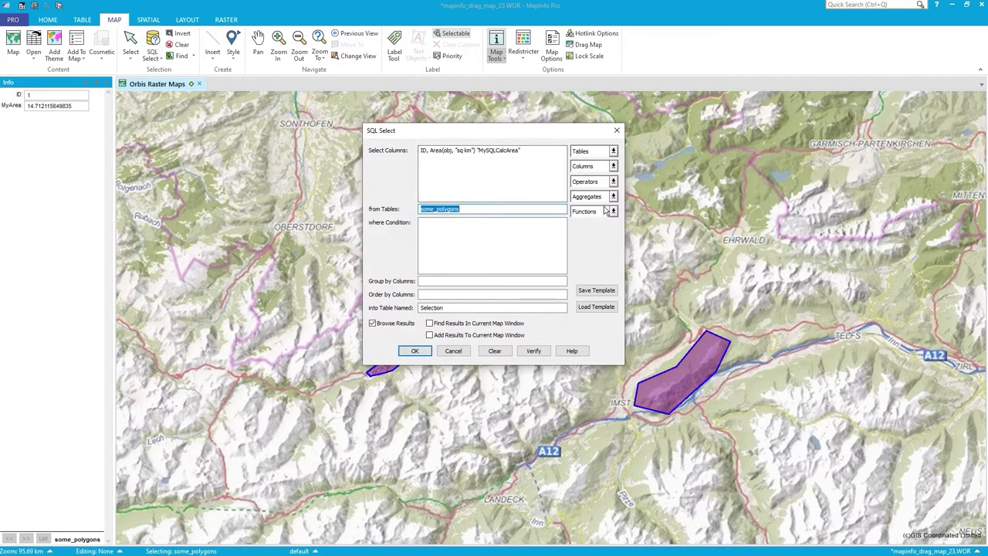
click(613, 211)
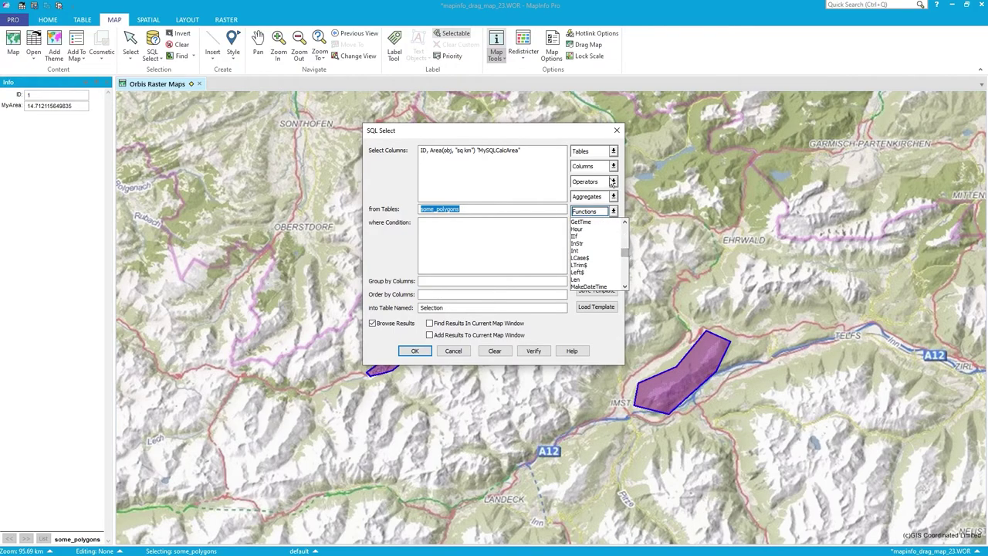
click(613, 181)
click(613, 165)
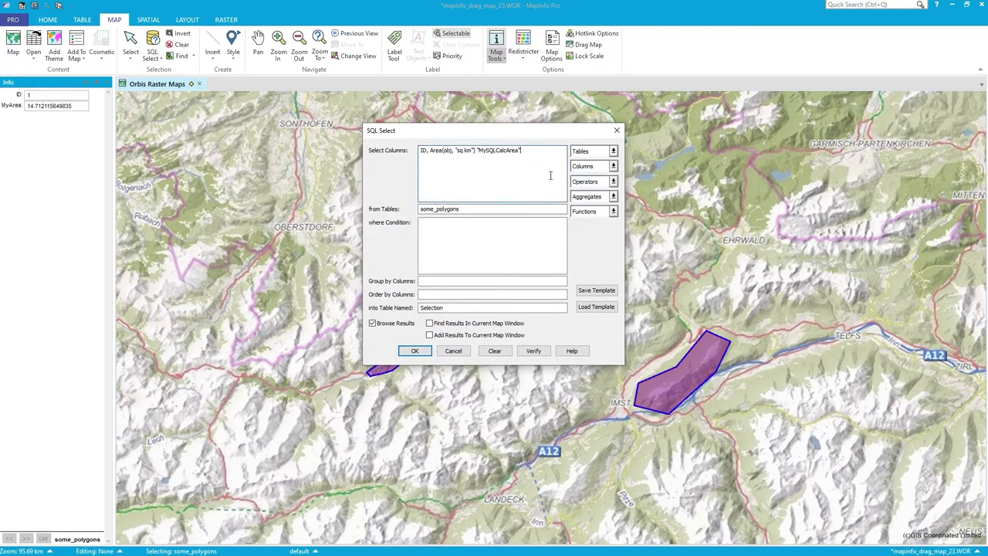
click(613, 197)
click(613, 197)
click(613, 197)
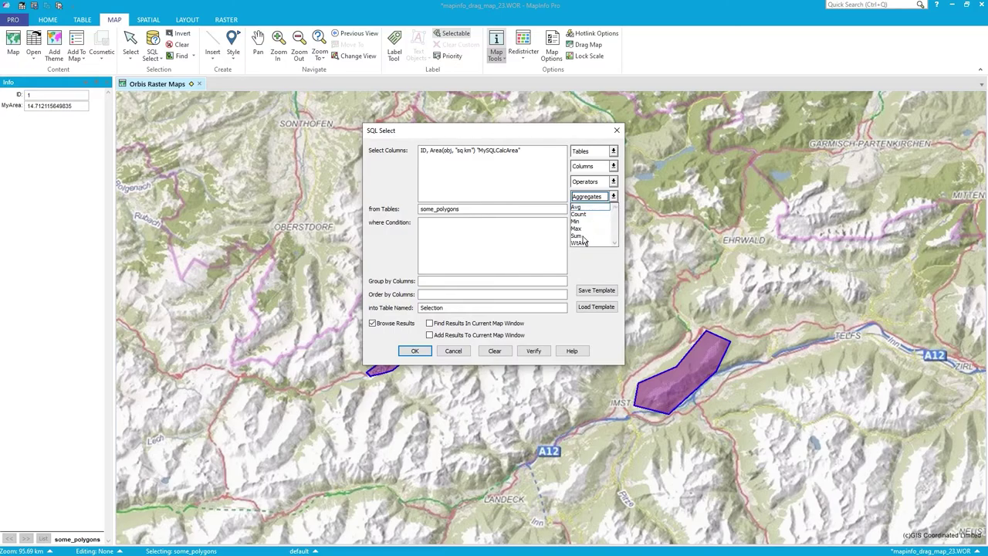
click(505, 189)
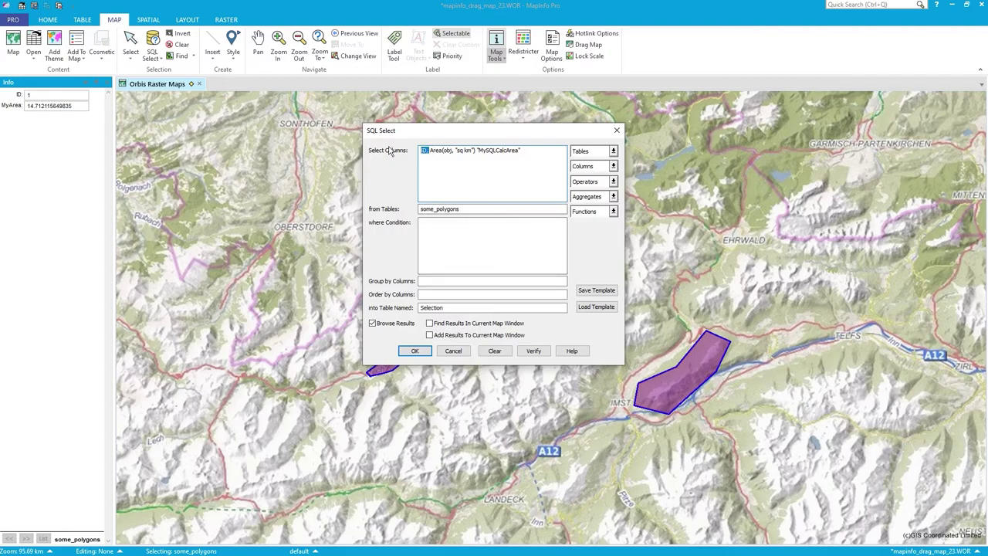
text(sum()
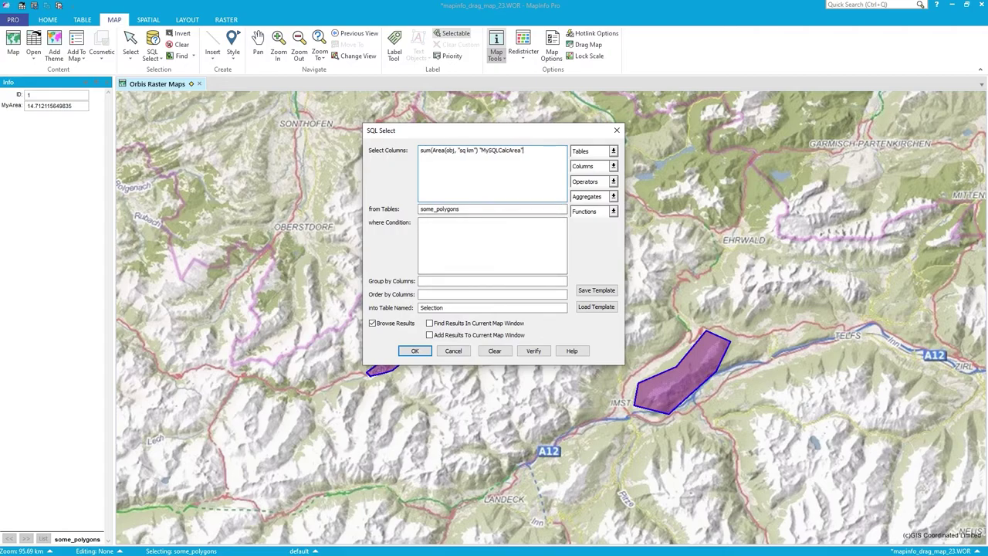
text())
click(424, 353)
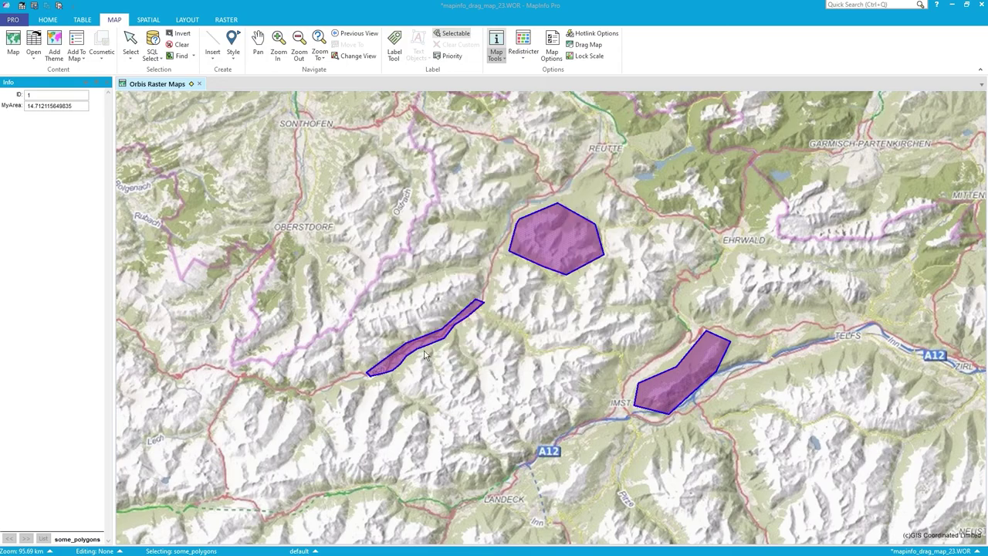